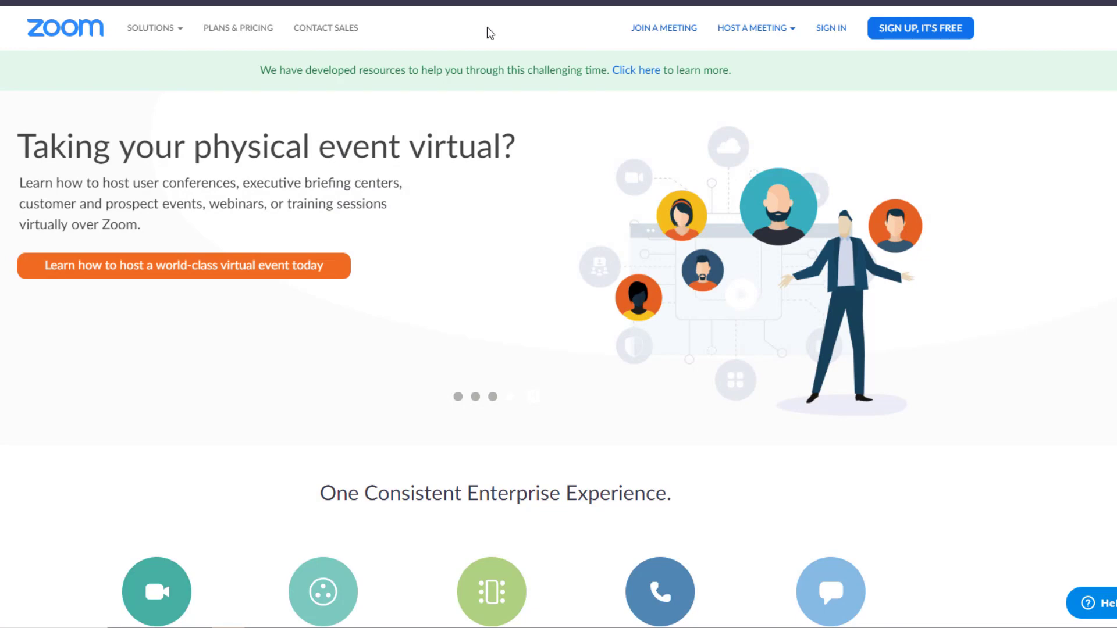
- Review the Basic plan's unlimited 1-to-1 meetings and 40-minute group meeting limit on Plans & Pricing
{"action": "left_click", "coordinate": [249, 28]}
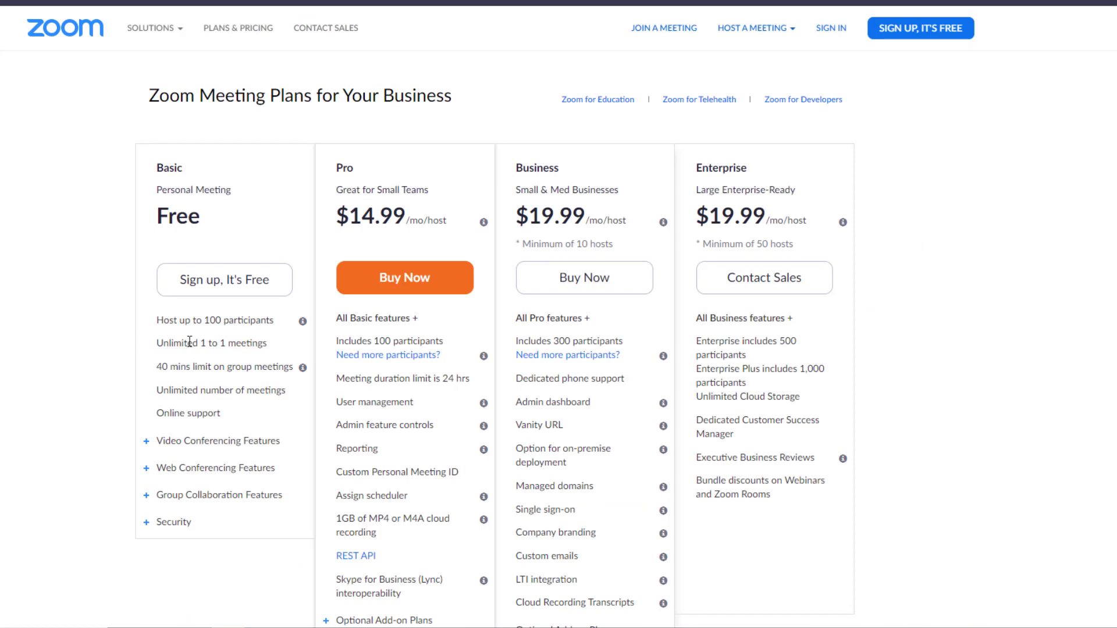
{"action": "left_click_drag", "start_coordinate": [155, 343], "coordinate": [276, 344]}
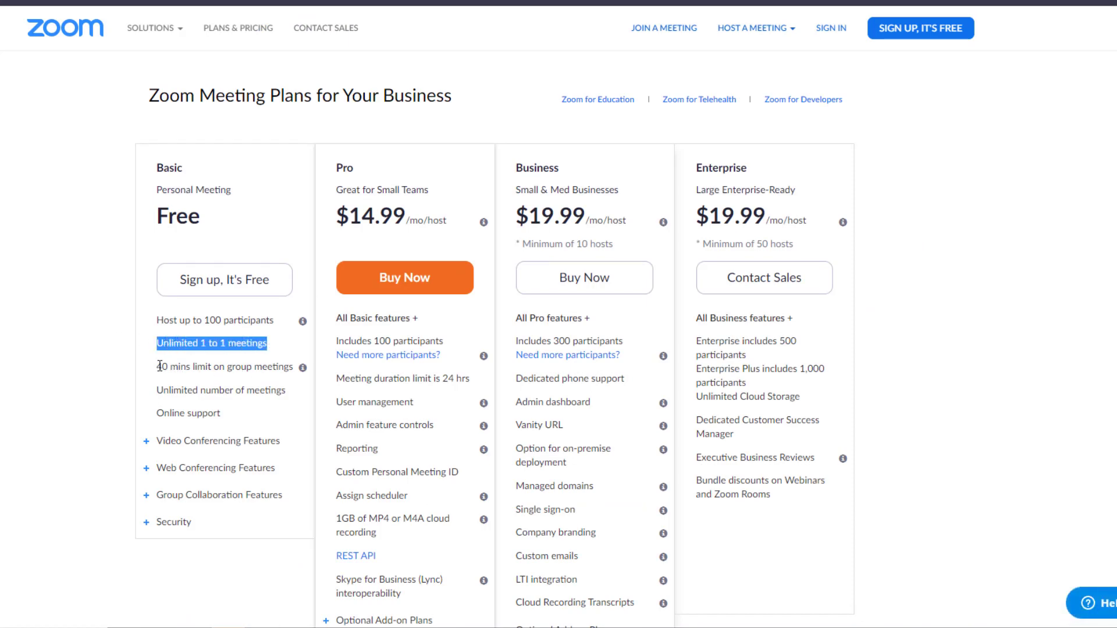
{"action": "left_click_drag", "start_coordinate": [159, 366], "coordinate": [167, 366]}
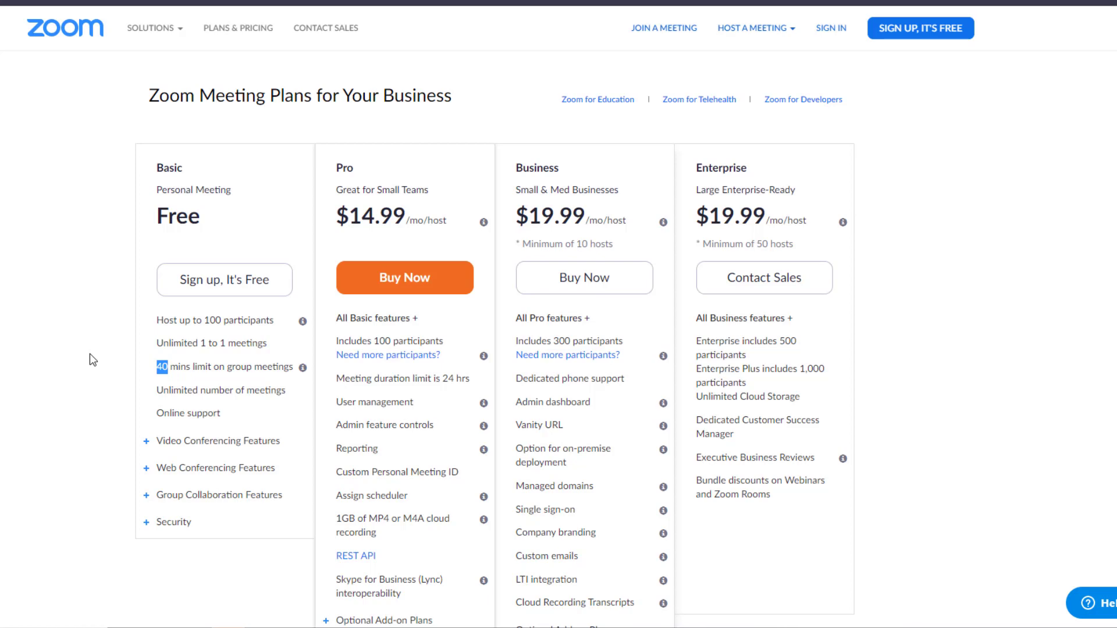
{"action": "left_click", "coordinate": [880, 107]}
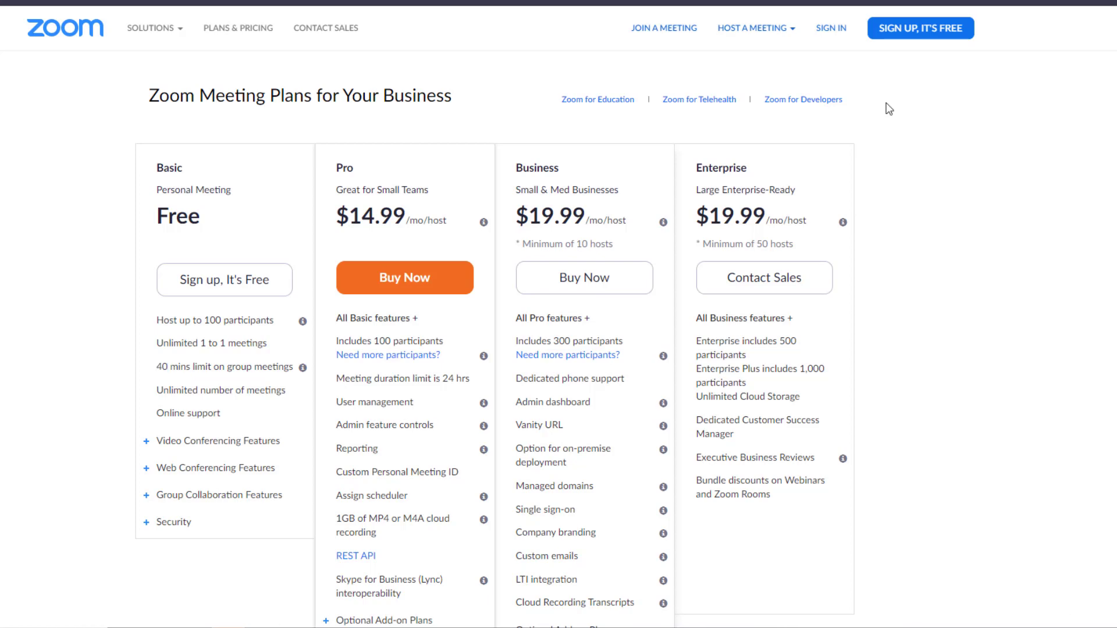
- Sign in to the Zoom account with the saved credentials
{"action": "left_click", "coordinate": [906, 36]}
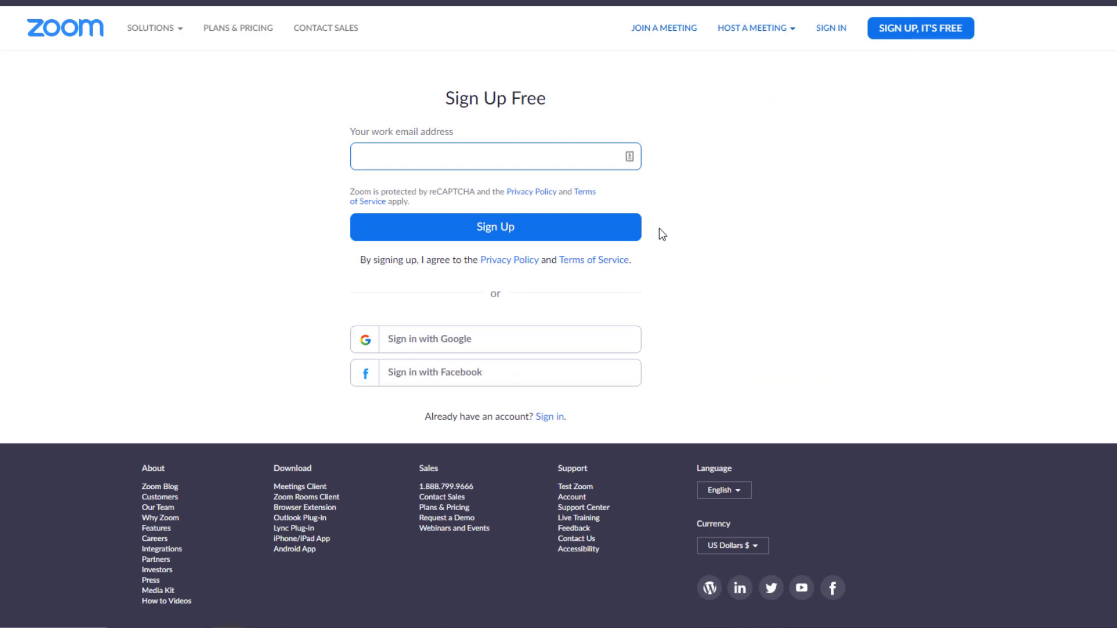
{"action": "left_click", "coordinate": [824, 31]}
{"action": "left_click", "coordinate": [475, 272]}
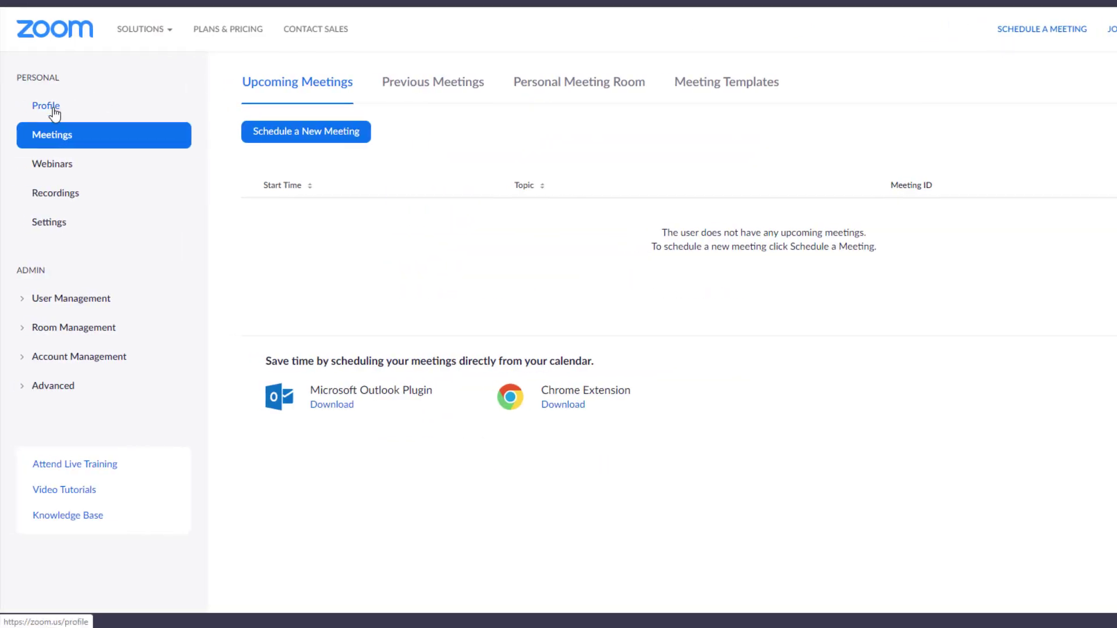
- On the Profile page, select the Personal Meeting ID link
{"action": "left_click", "coordinate": [53, 110]}
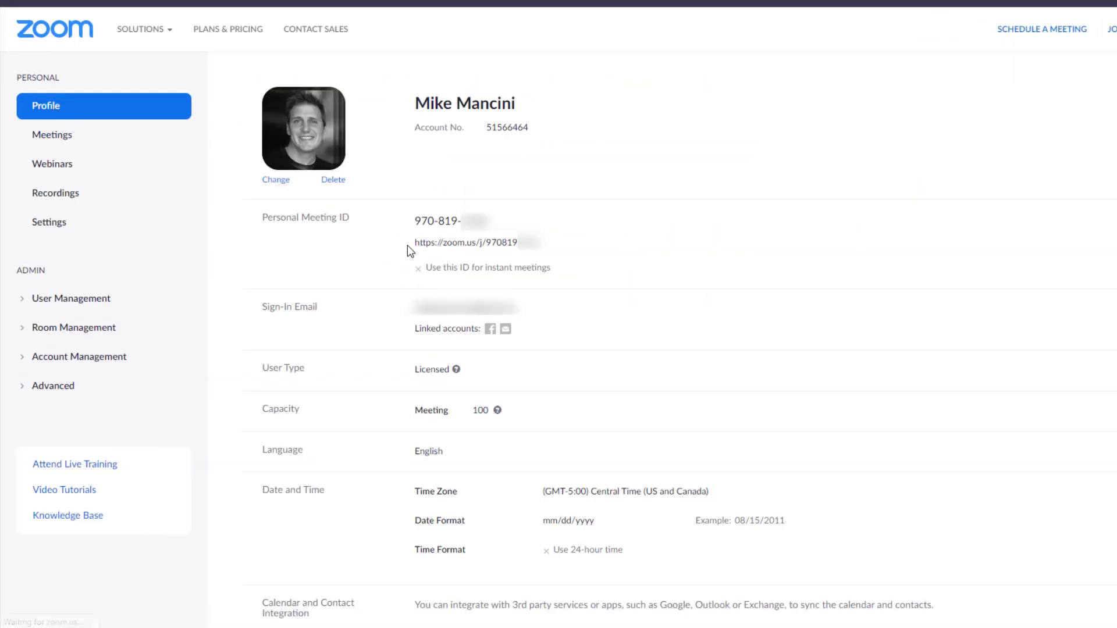
{"action": "left_click_drag", "start_coordinate": [415, 246], "coordinate": [546, 245]}
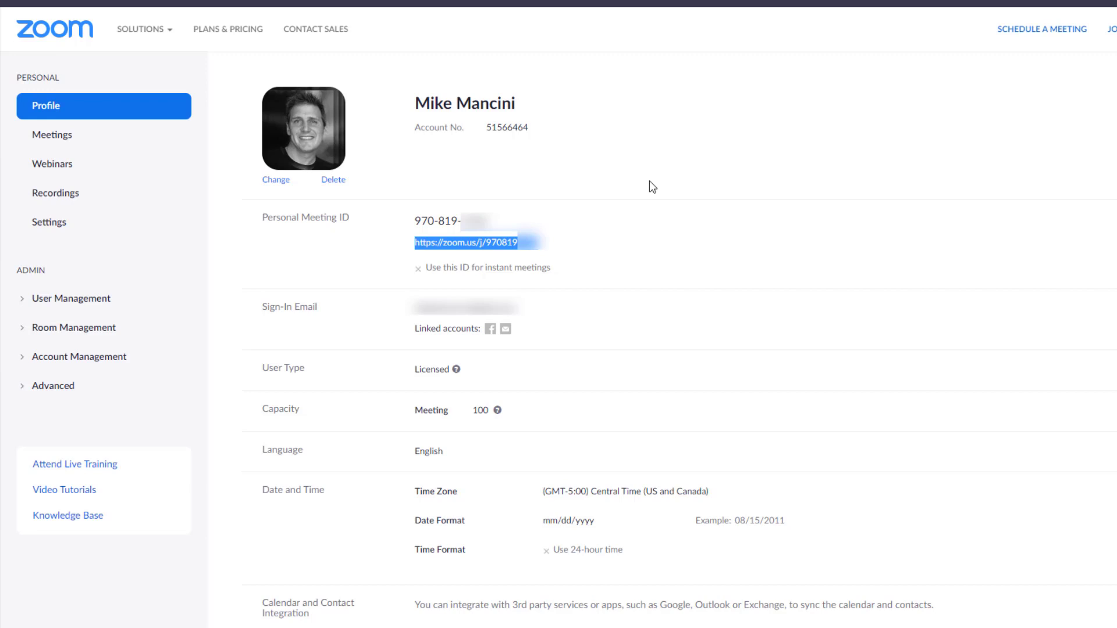
- Open the pasted personal meeting link in a new tab, then download and save the Zoom installer
{"action": "key", "text": "ctrl+t"}
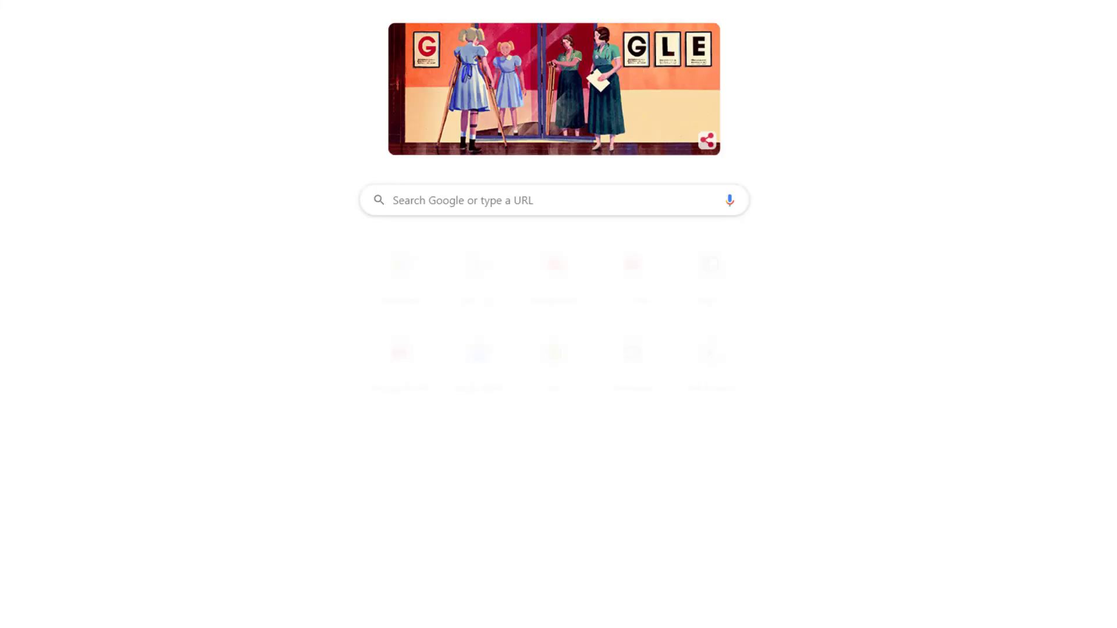
{"action": "key", "text": "ctrl+v"}
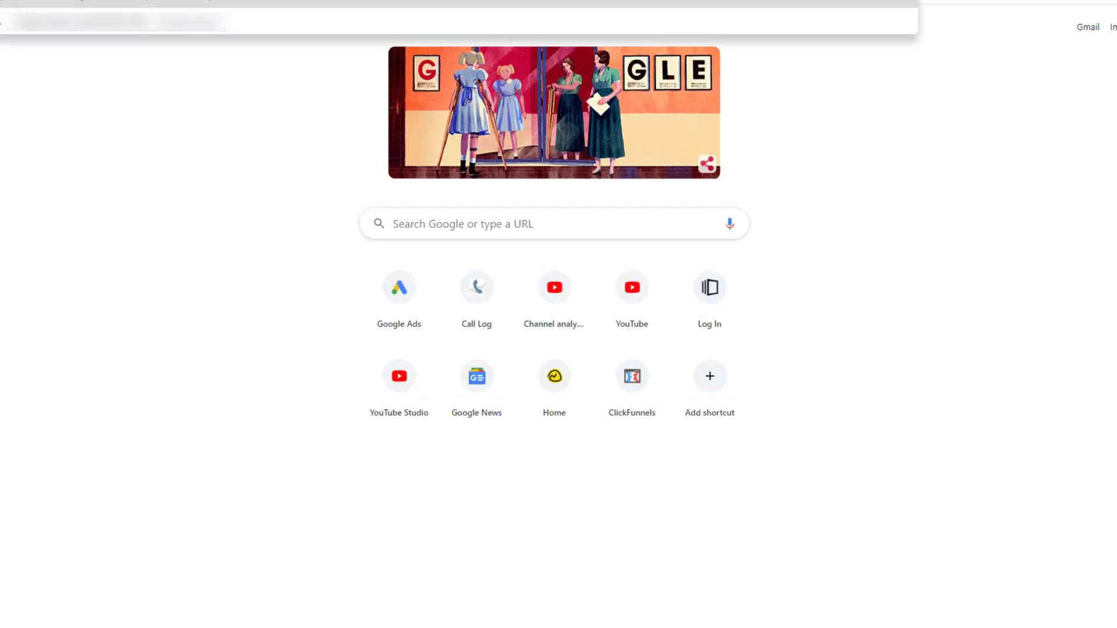
{"action": "key", "text": "Return"}
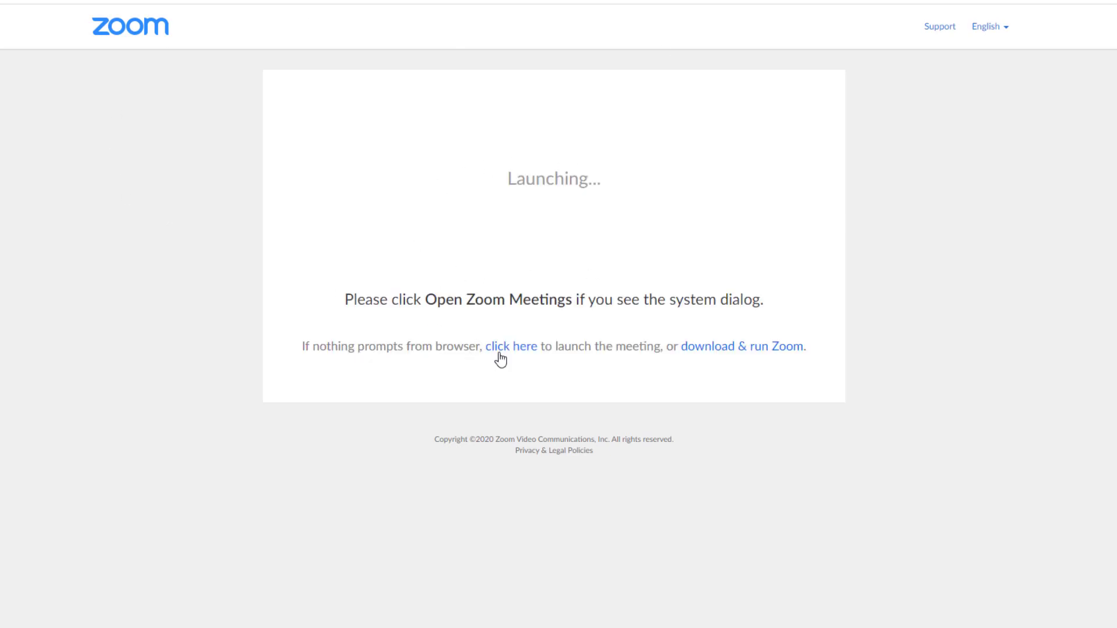
{"action": "left_click", "coordinate": [736, 349]}
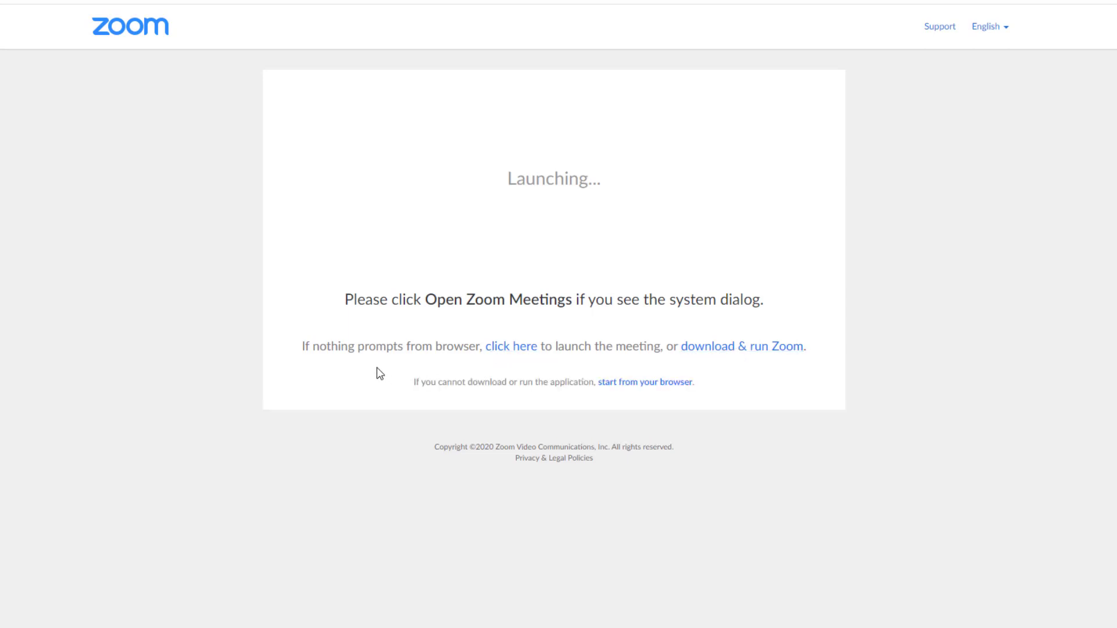
{"action": "left_click", "coordinate": [725, 355]}
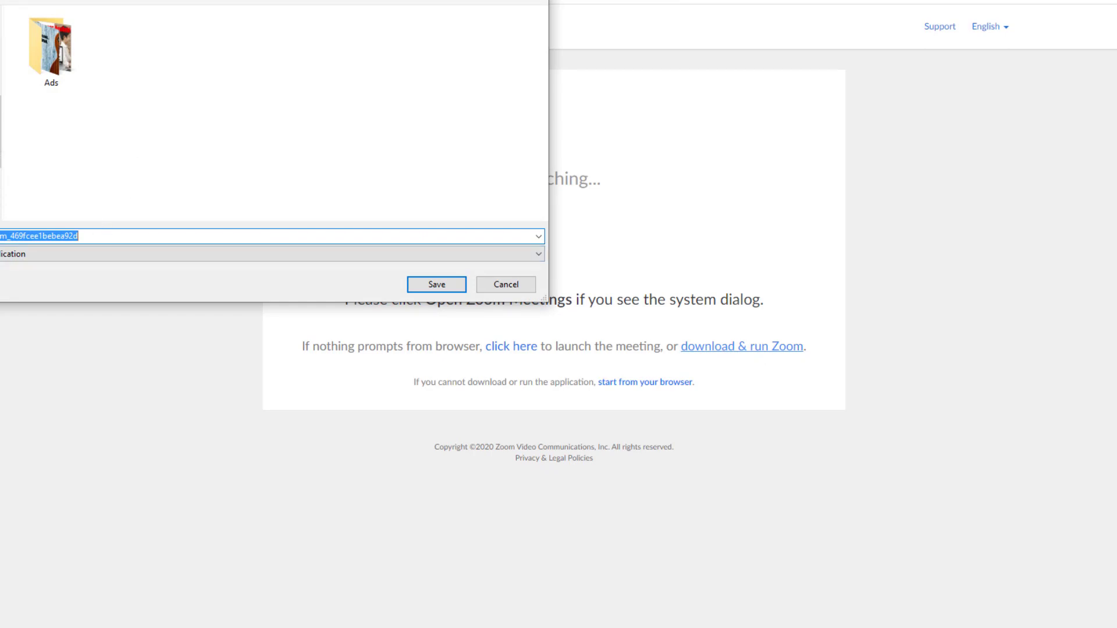
{"action": "left_click", "coordinate": [436, 284]}
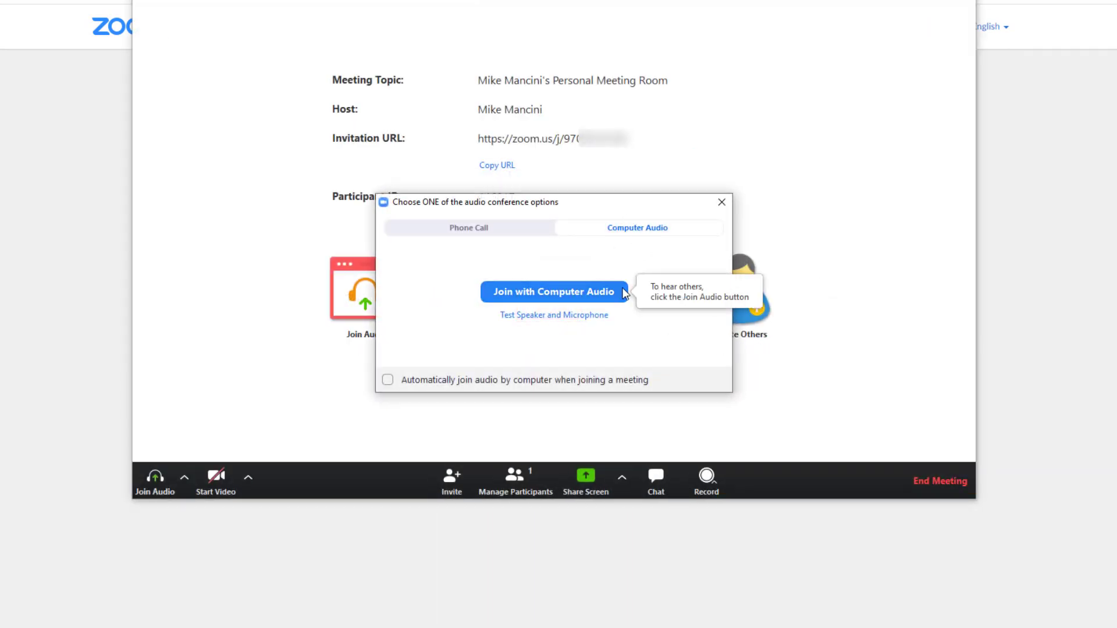
- Join with computer audio and turn on the camera video
{"action": "left_click", "coordinate": [623, 291]}
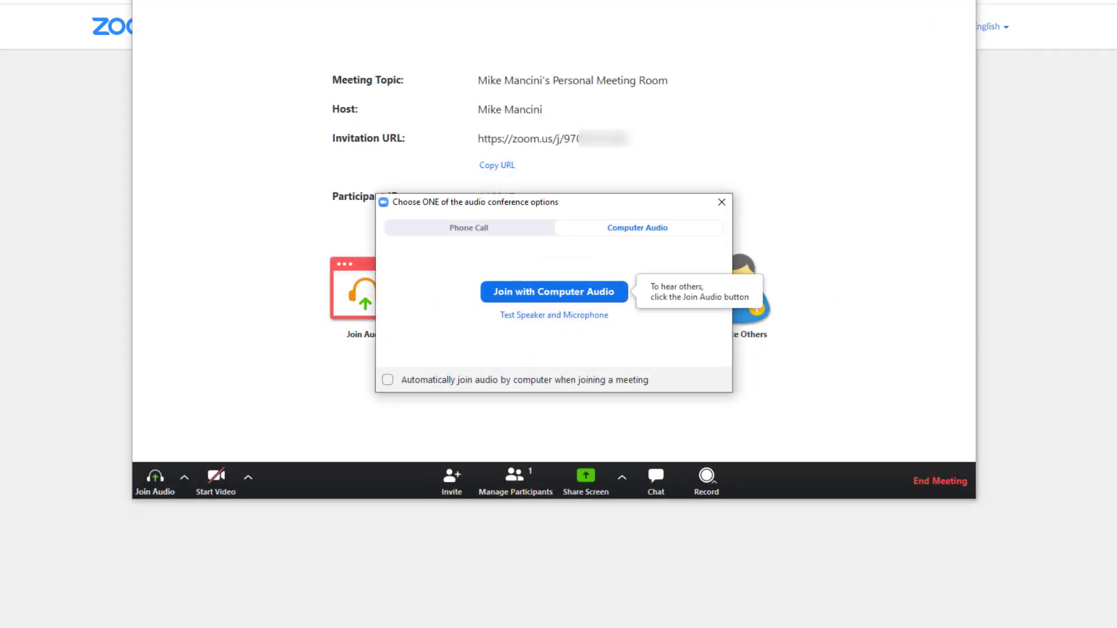
{"action": "left_click", "coordinate": [540, 290]}
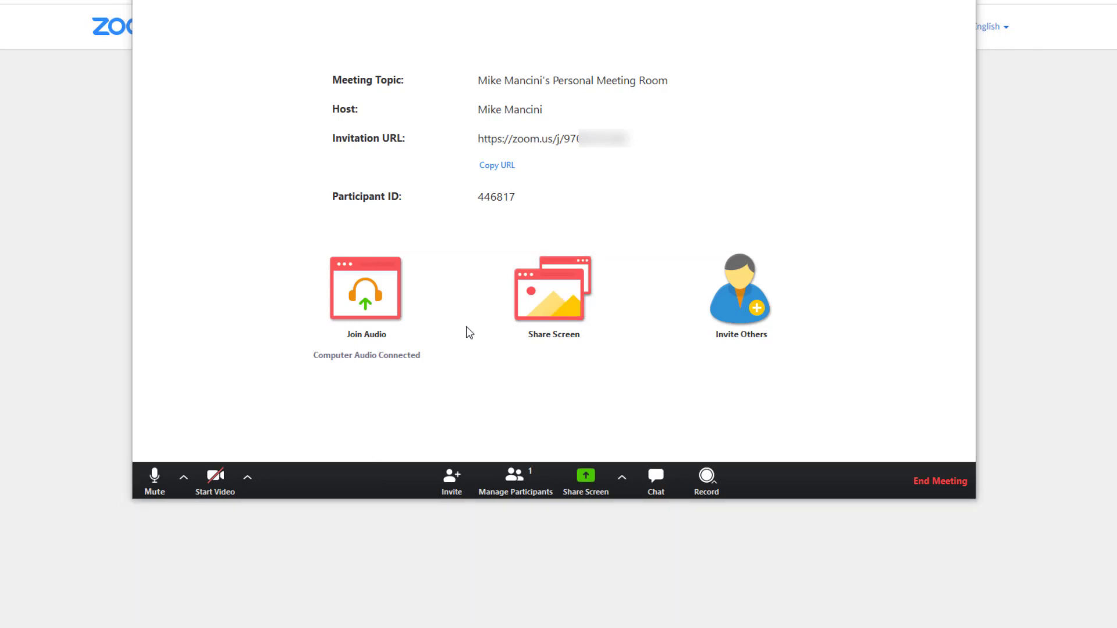
{"action": "left_click", "coordinate": [215, 477]}
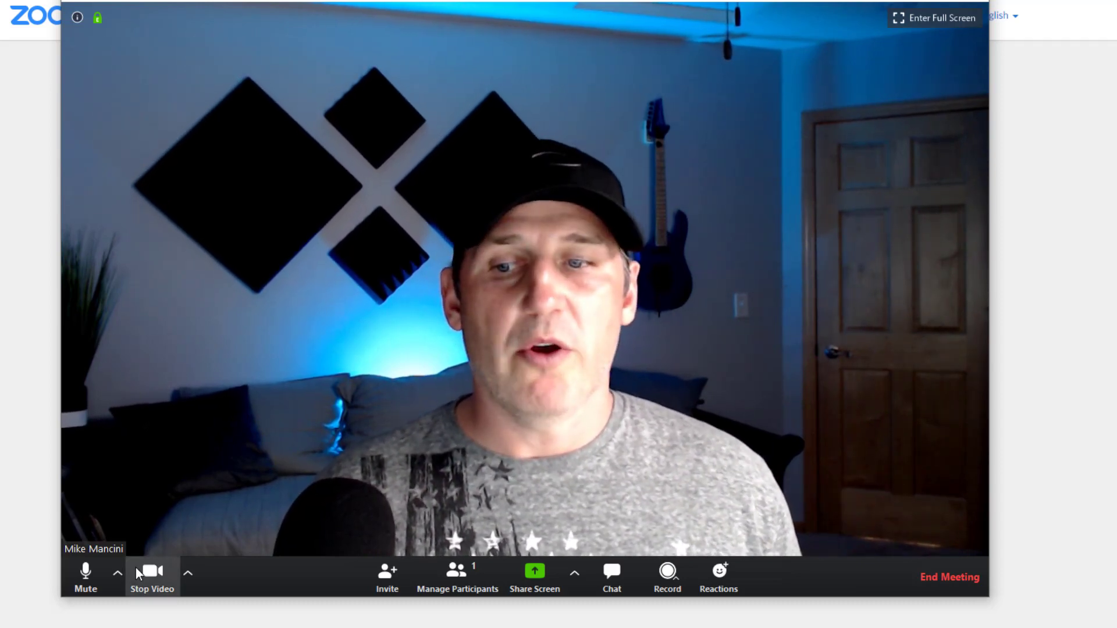
- Start the speaker and microphone test and confirm the ringtone plays on the Realtek speakers
{"action": "left_click", "coordinate": [118, 573]}
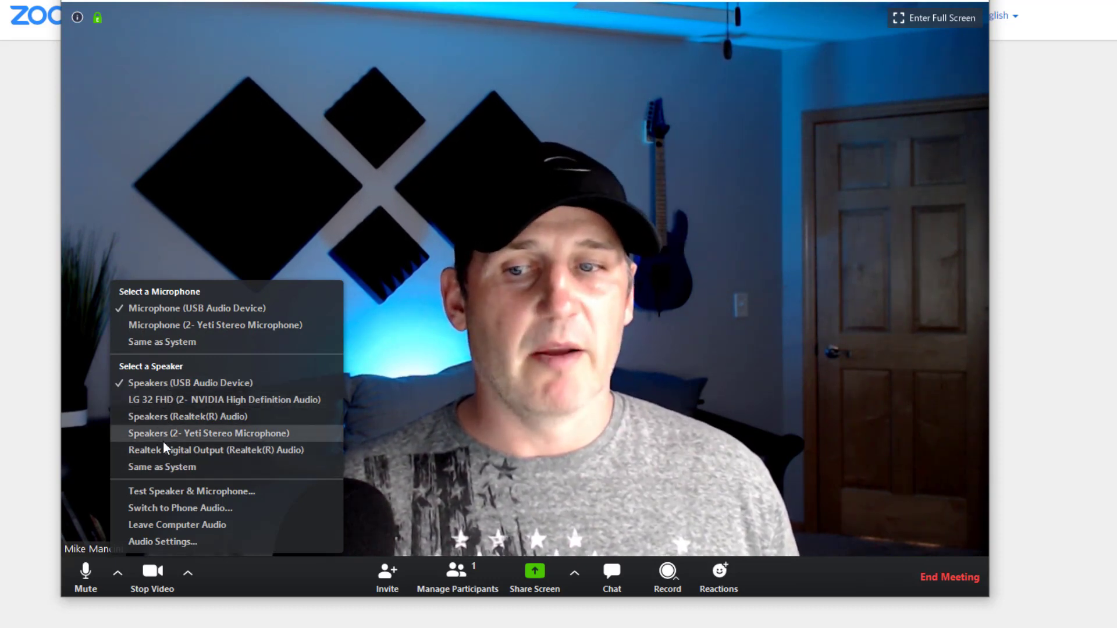
{"action": "left_click", "coordinate": [171, 494]}
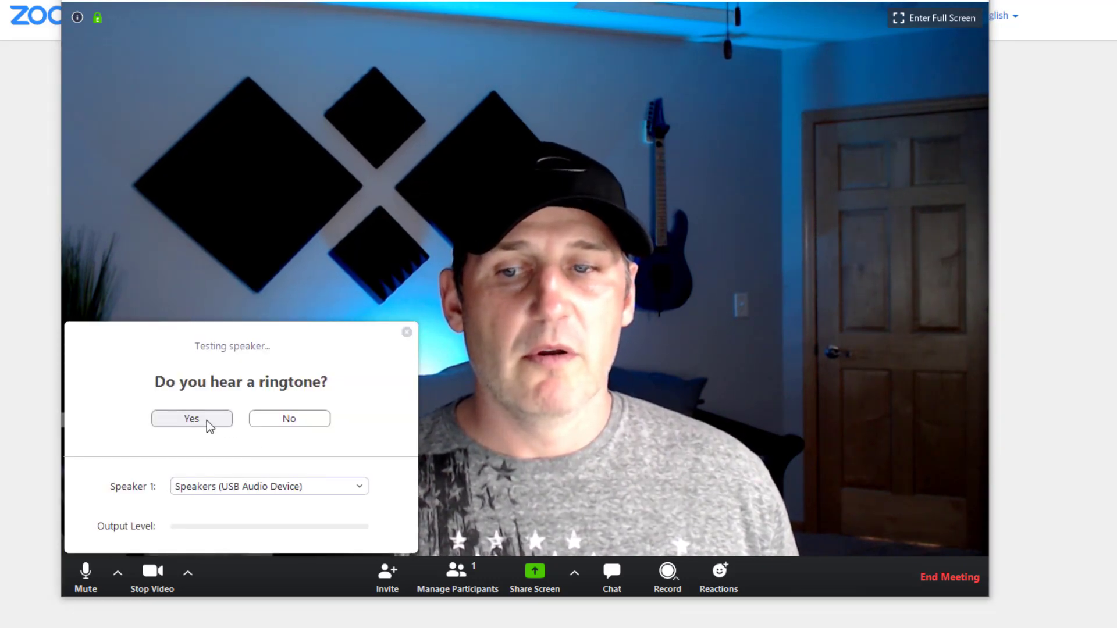
{"action": "left_click", "coordinate": [277, 486]}
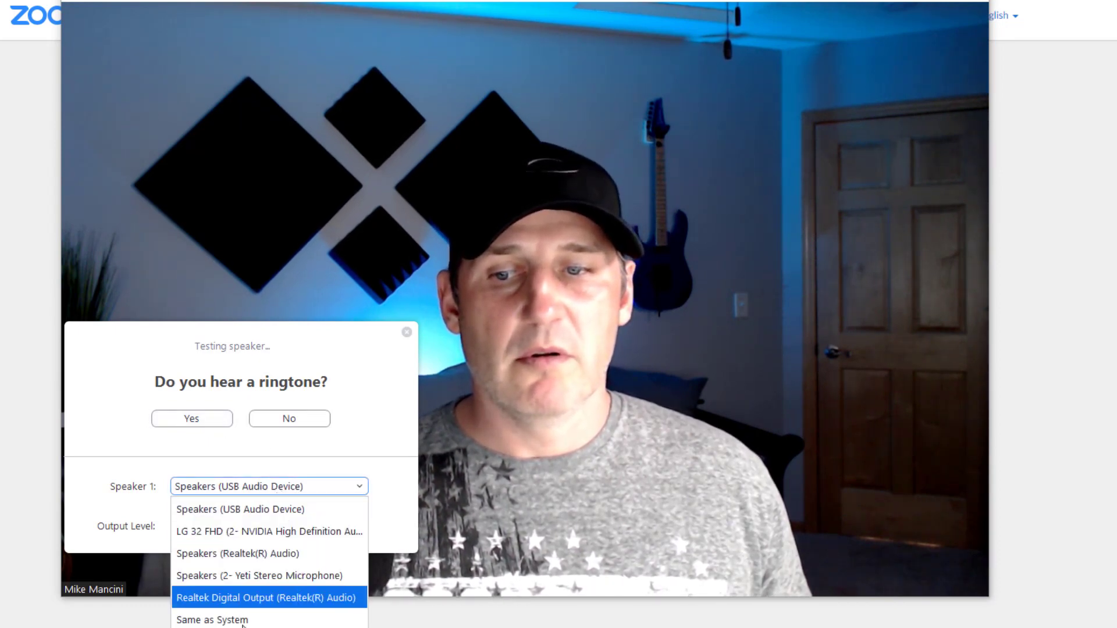
{"action": "left_click", "coordinate": [241, 554]}
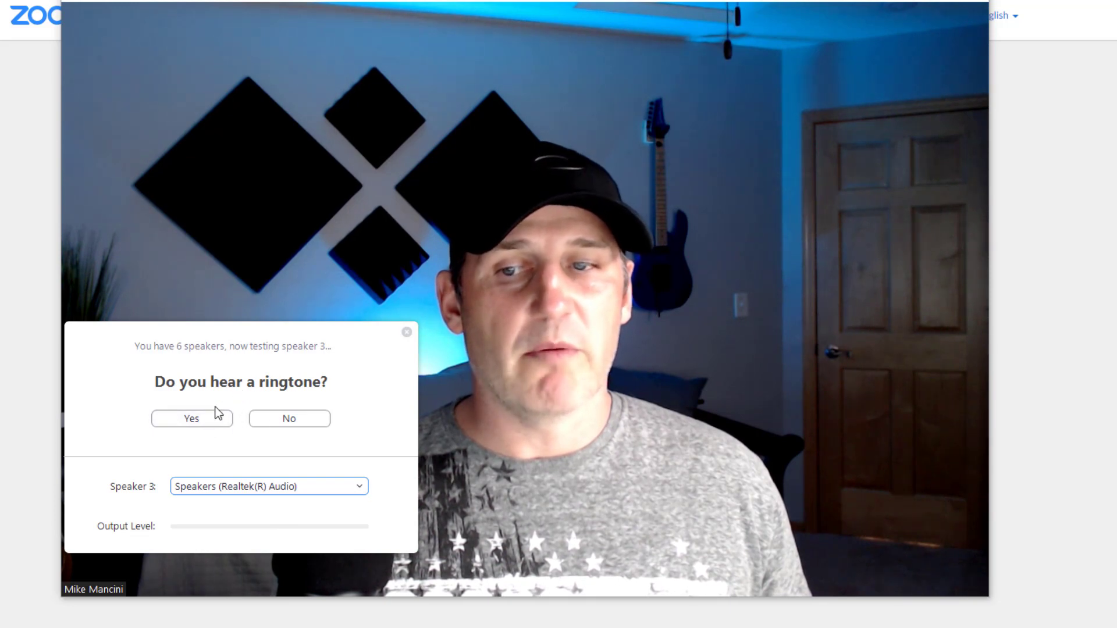
{"action": "left_click", "coordinate": [199, 420]}
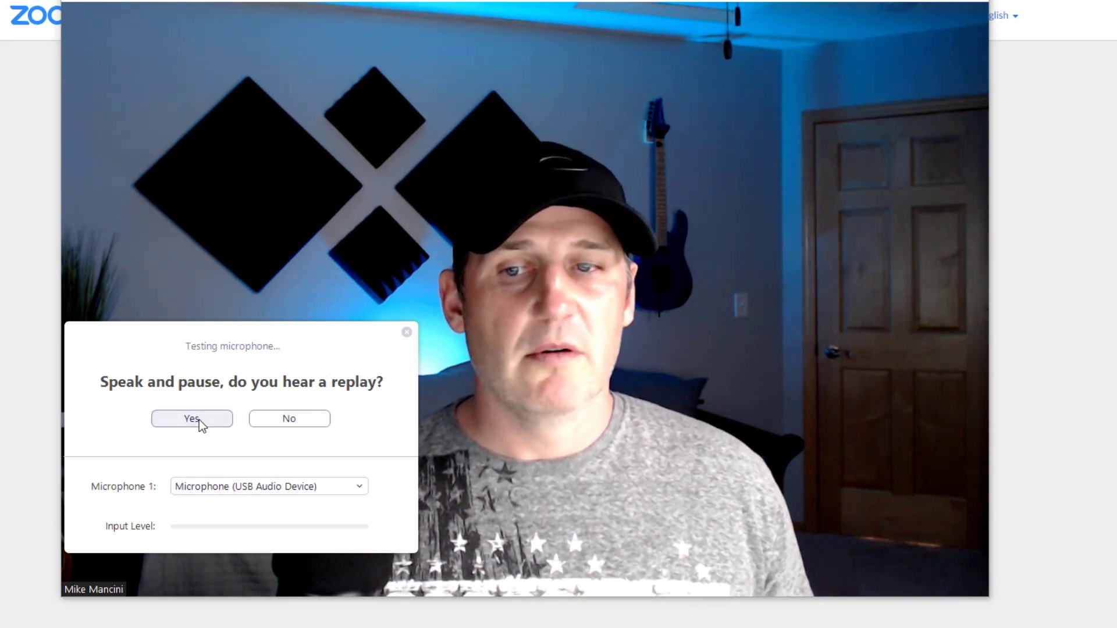
- Confirm the Yeti Stereo Microphone replay is heard and finish the test
{"action": "mouse_move", "coordinate": [488, 365]}
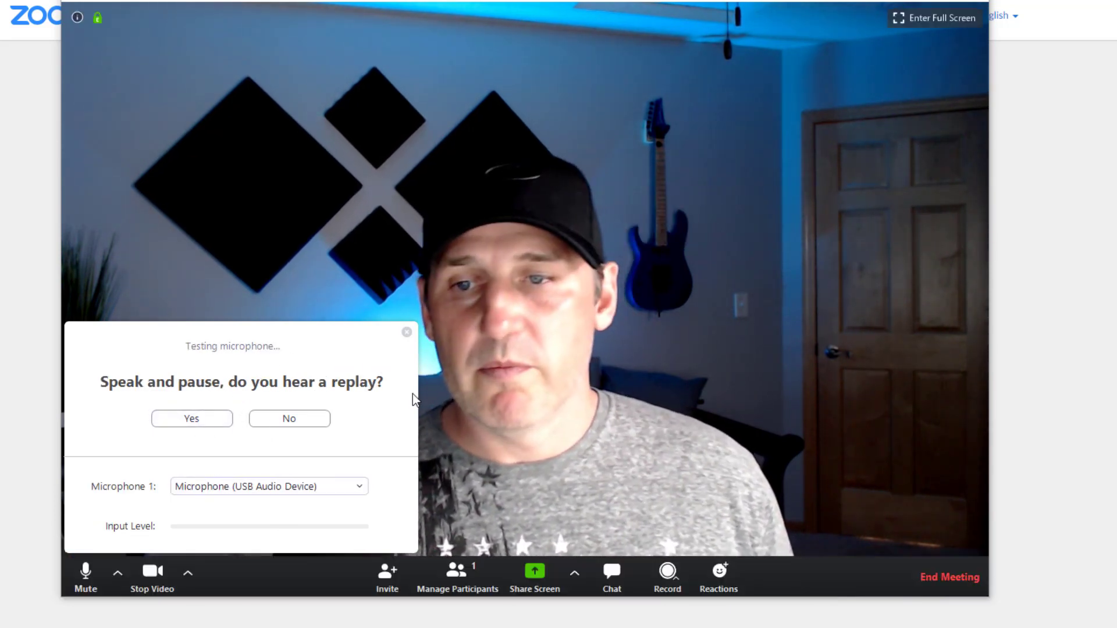
{"action": "left_click", "coordinate": [292, 485]}
{"action": "left_click", "coordinate": [278, 506]}
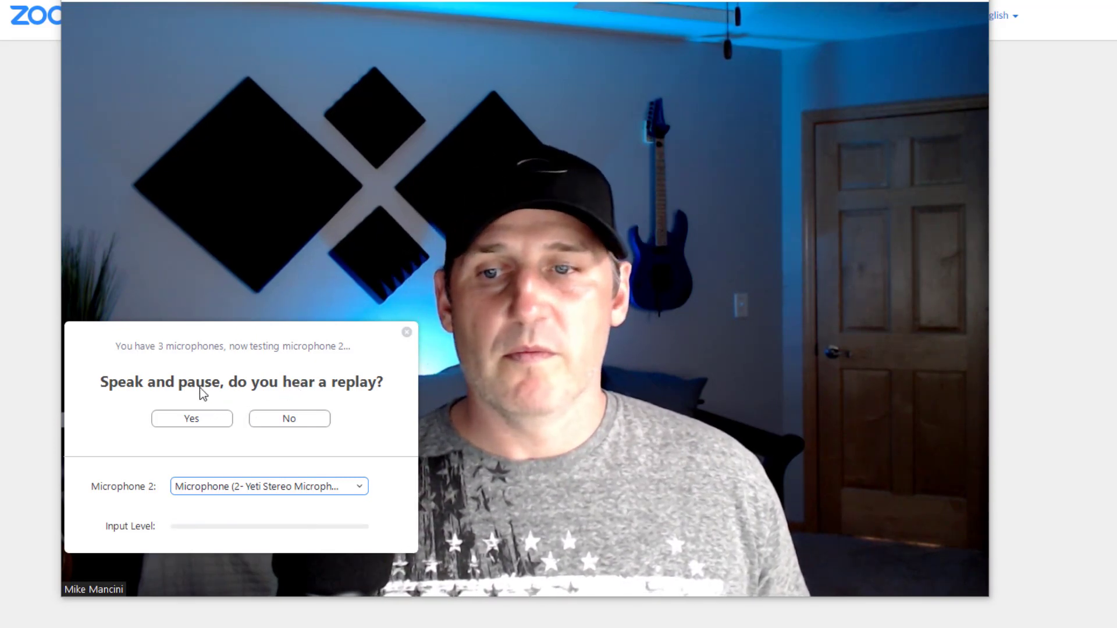
{"action": "left_click", "coordinate": [201, 421]}
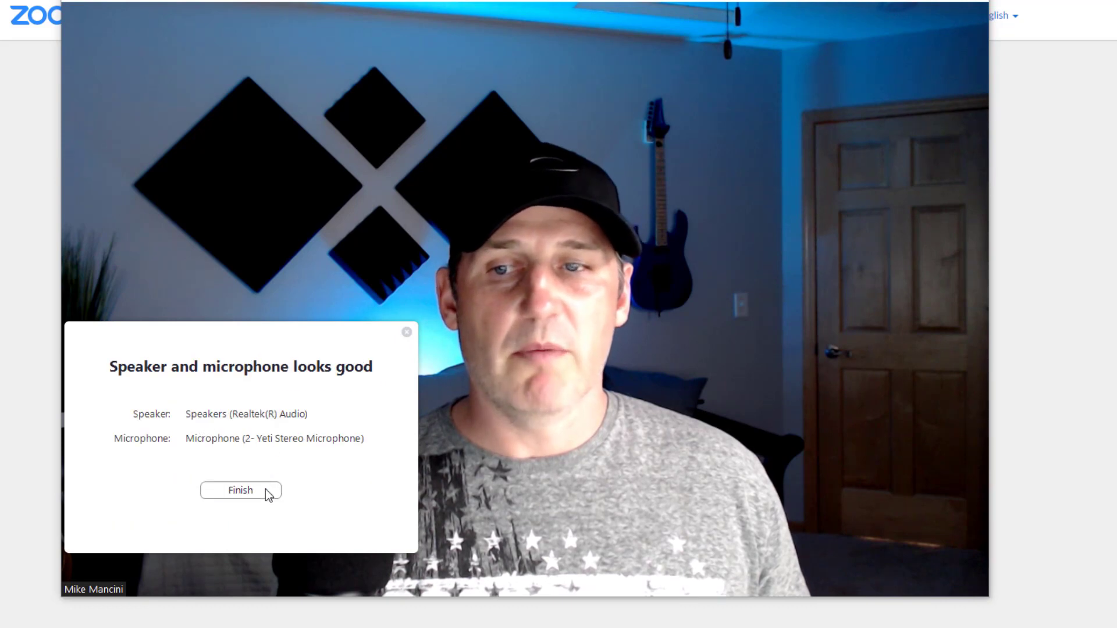
{"action": "left_click", "coordinate": [239, 491]}
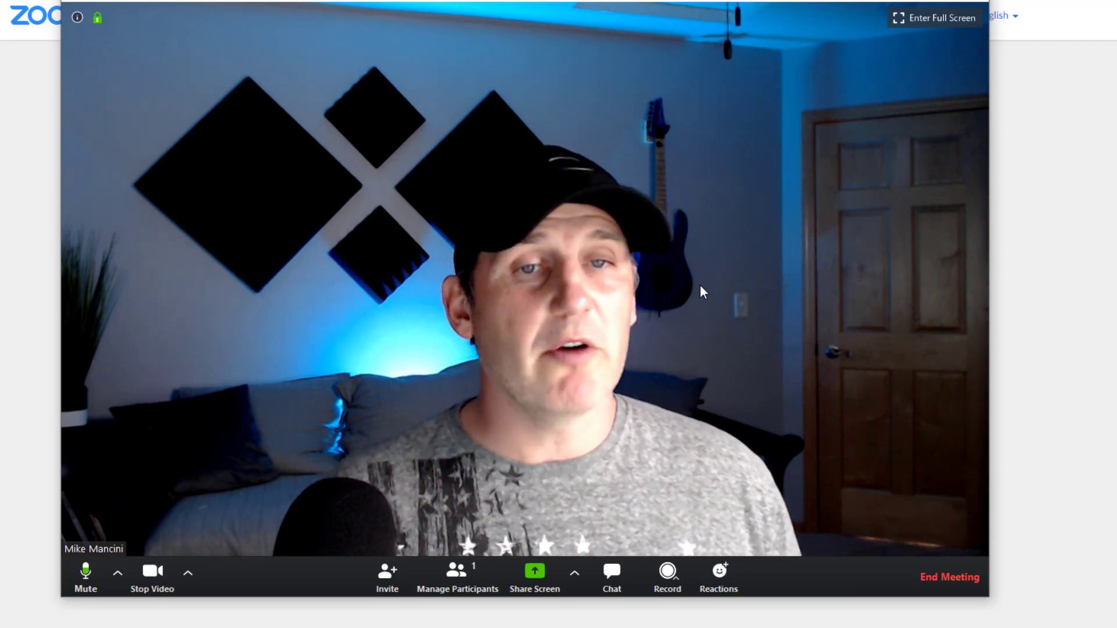
- Share Screen 2 with the meeting, then stop sharing
{"action": "left_click", "coordinate": [528, 576]}
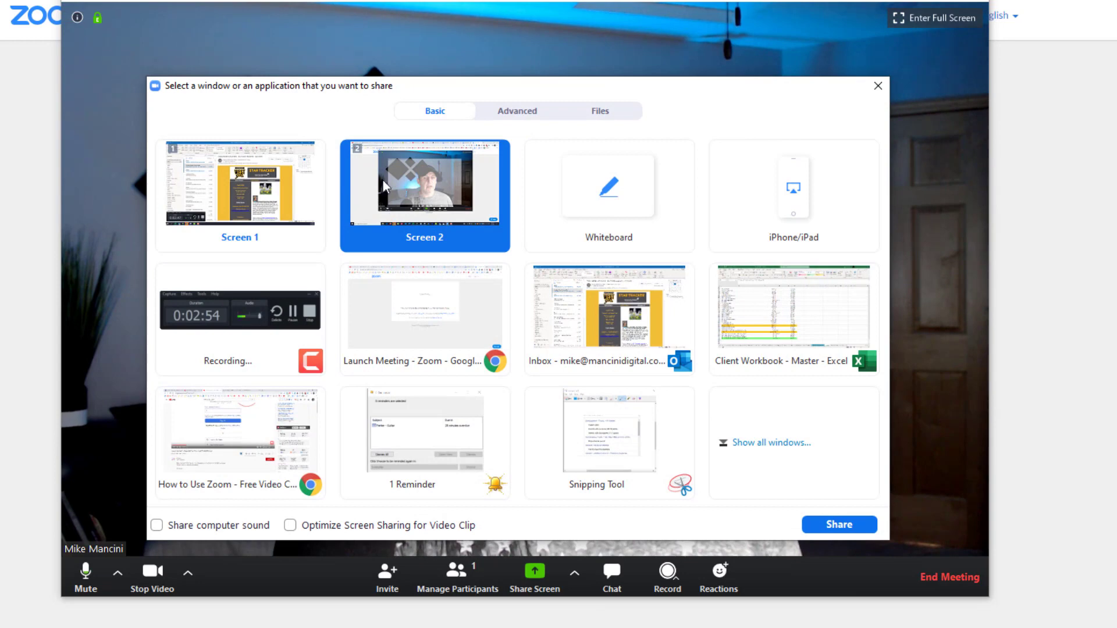
{"action": "left_click", "coordinate": [839, 525]}
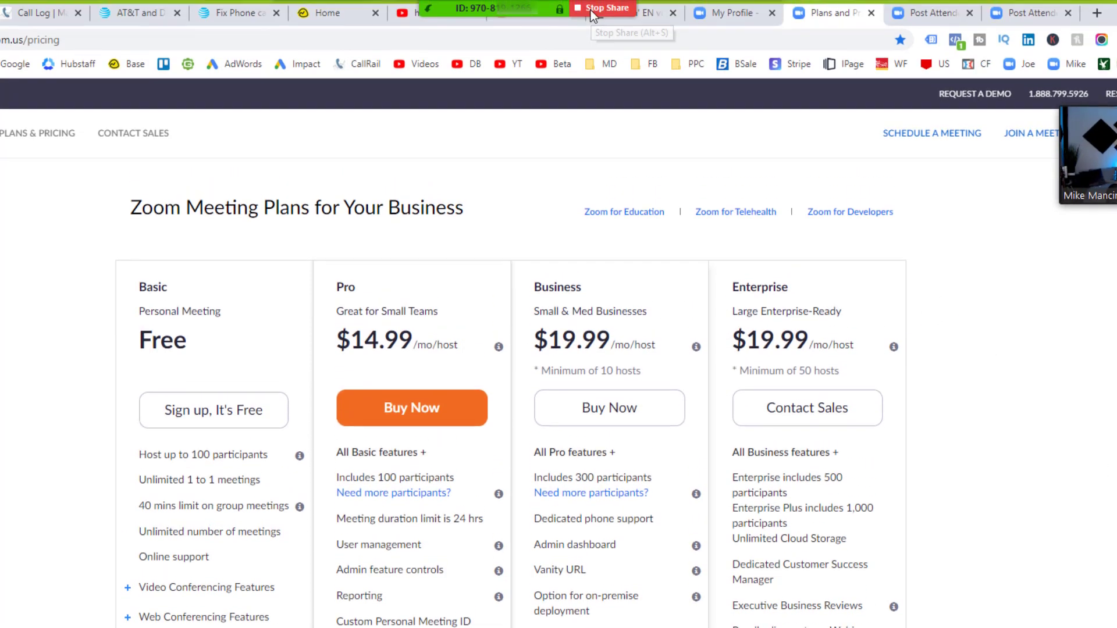
{"action": "left_click", "coordinate": [591, 10]}
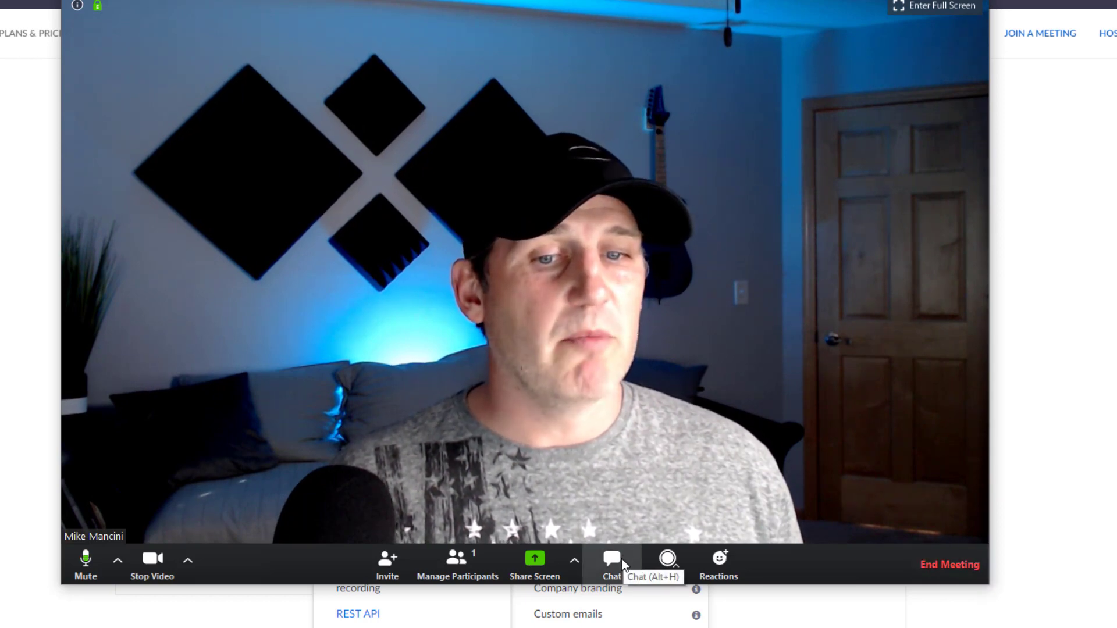
- Send 'Liggle message' to Everyone in the meeting chat
{"action": "left_click", "coordinate": [615, 560]}
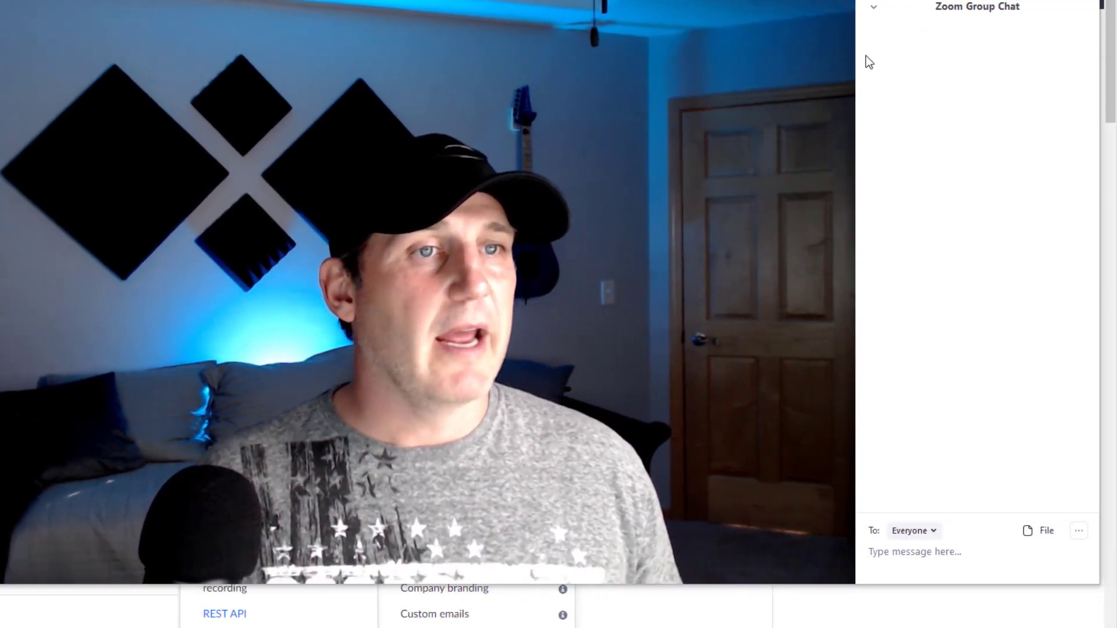
{"action": "left_click", "coordinate": [934, 532]}
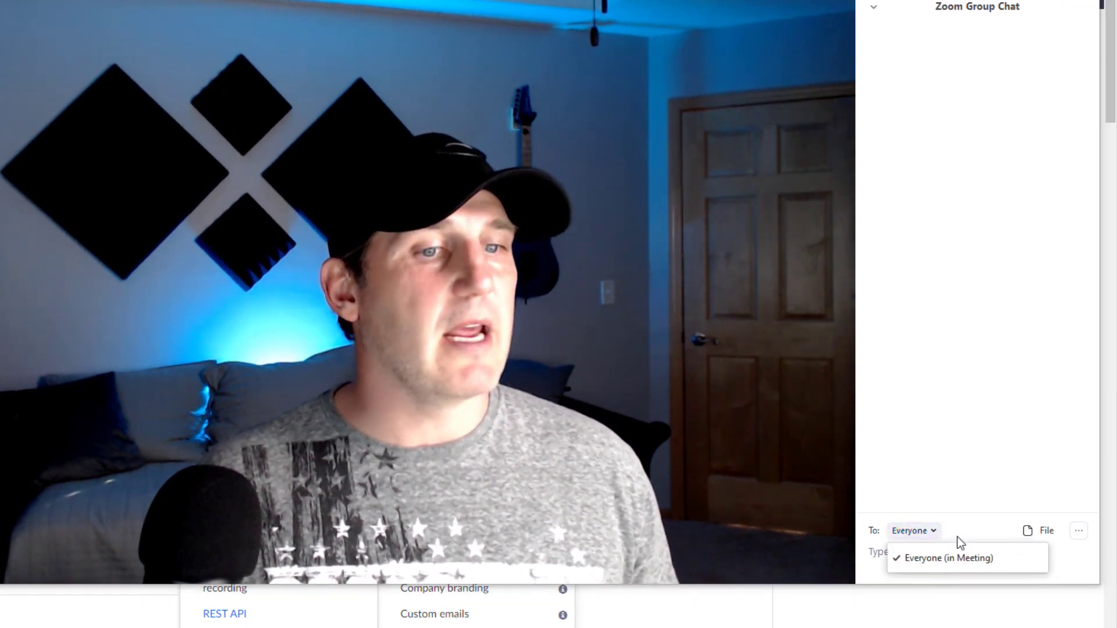
{"action": "left_click", "coordinate": [975, 554]}
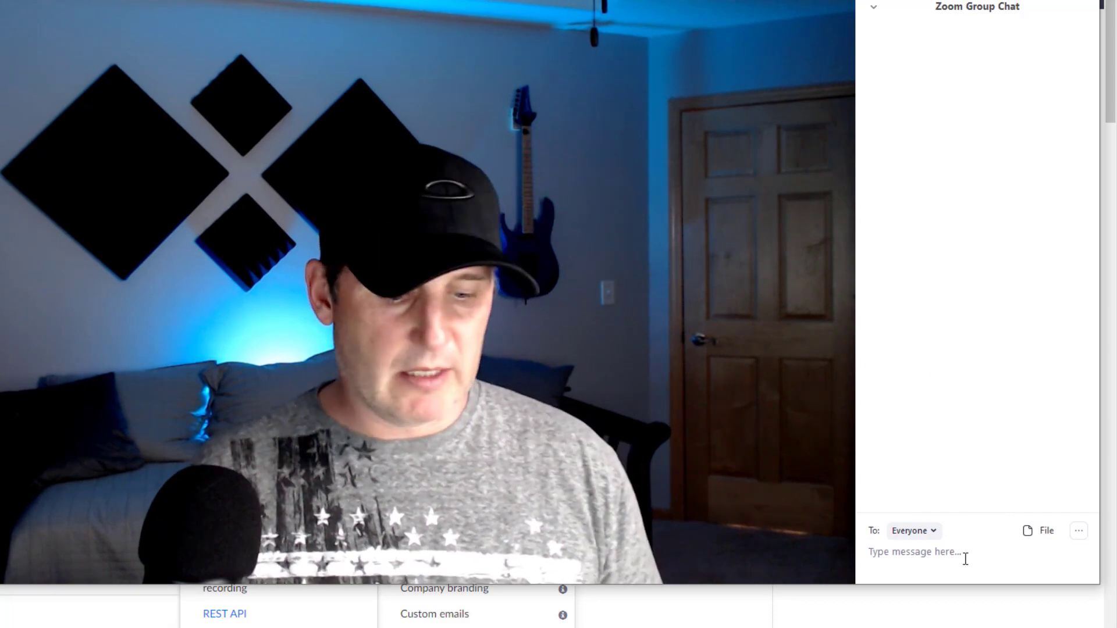
{"action": "type", "text": "Liggl"}
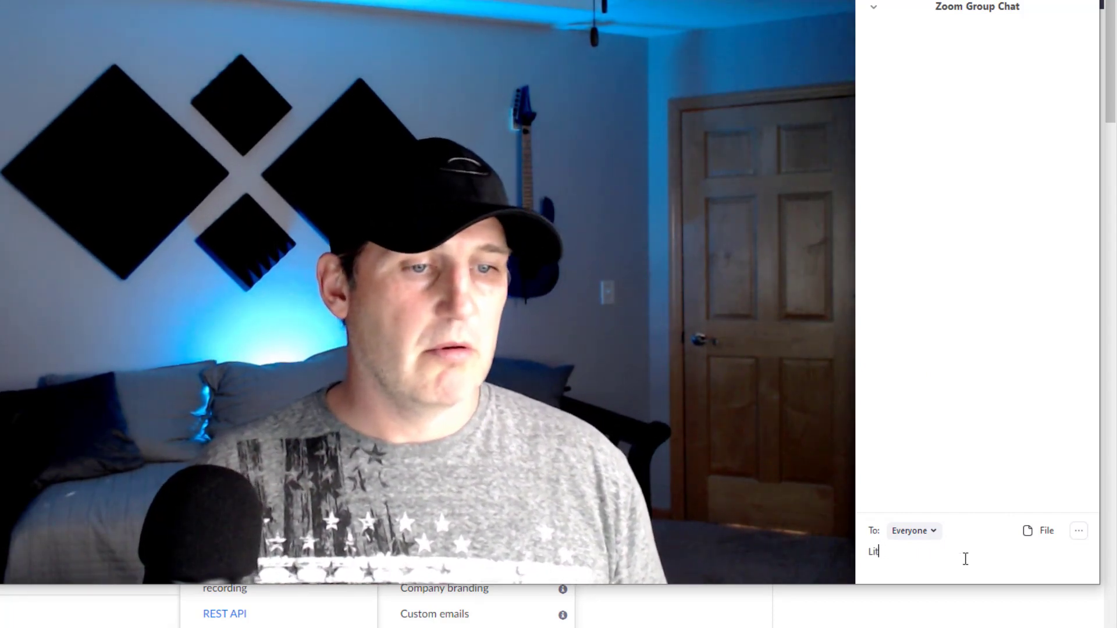
{"action": "type", "text": "e message"}
{"action": "key", "text": "Return"}
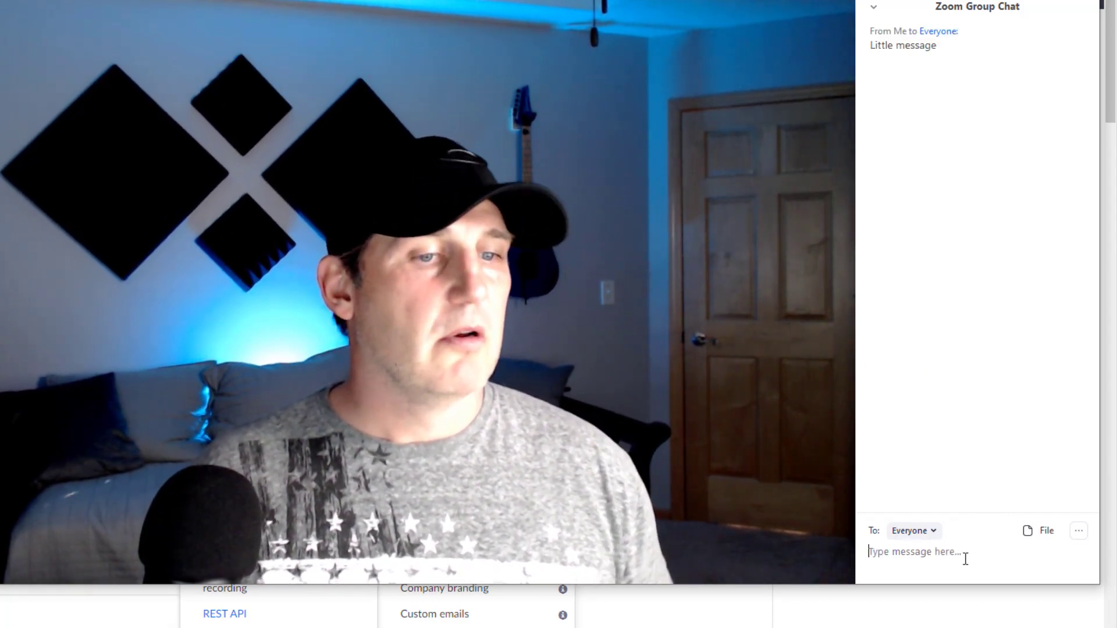